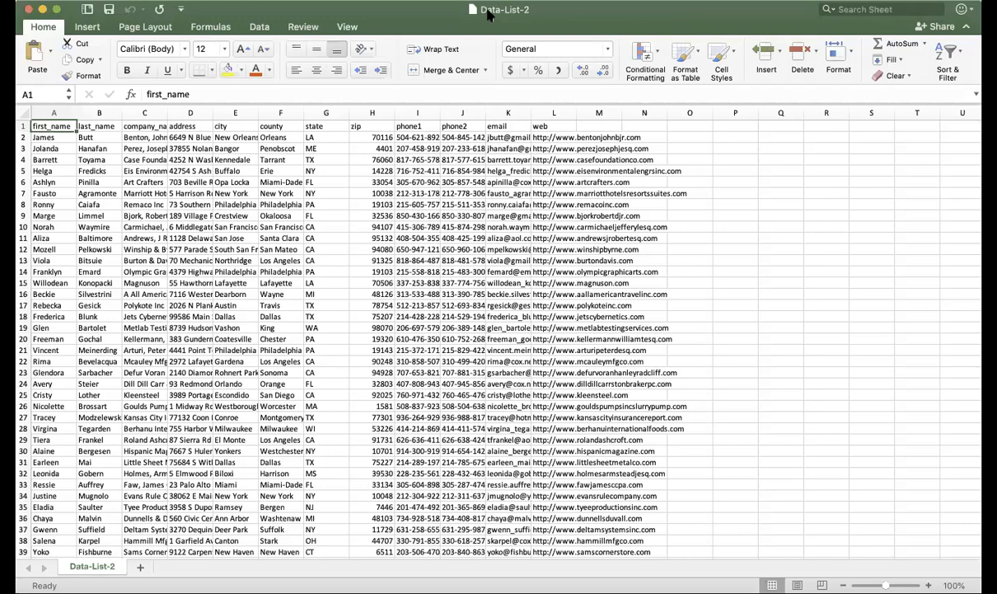
- Copy the entire data list from Data-List-2, including its header row, and switch to the Data-List-1 workbook
click(42, 136)
key(super+a)
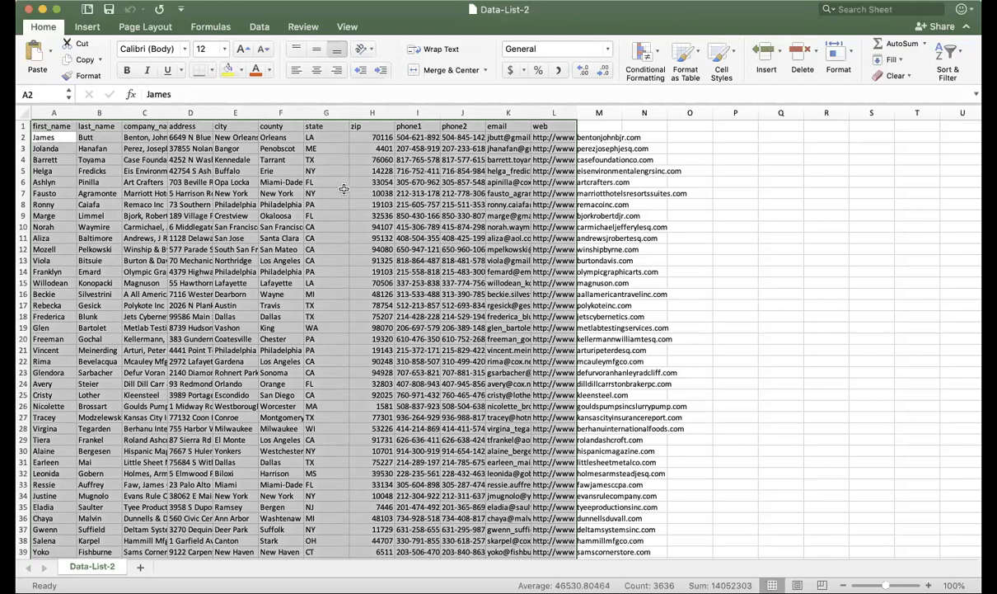
scroll(500, 218, down, 20)
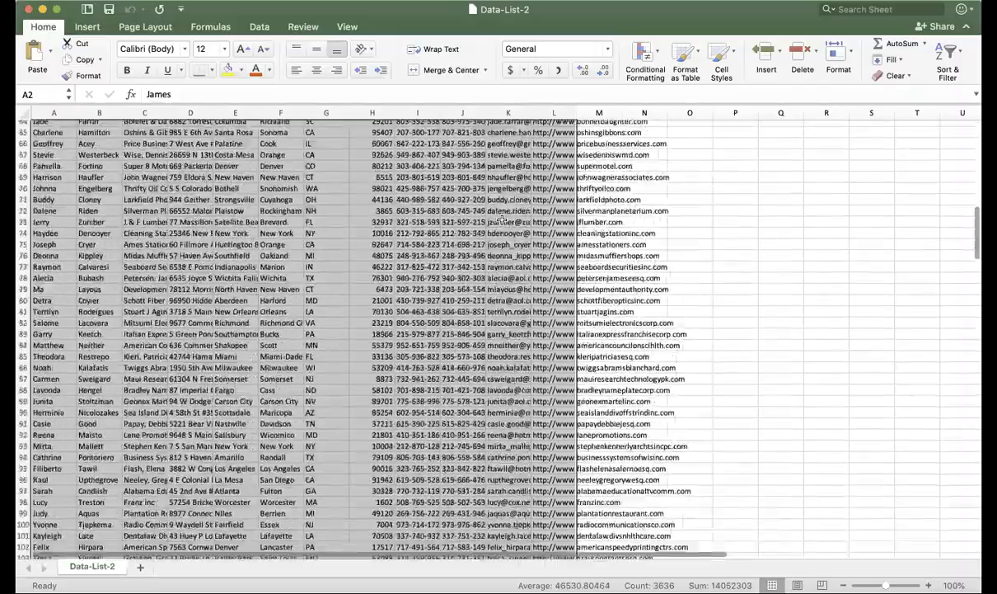
scroll(501, 217, down, 20)
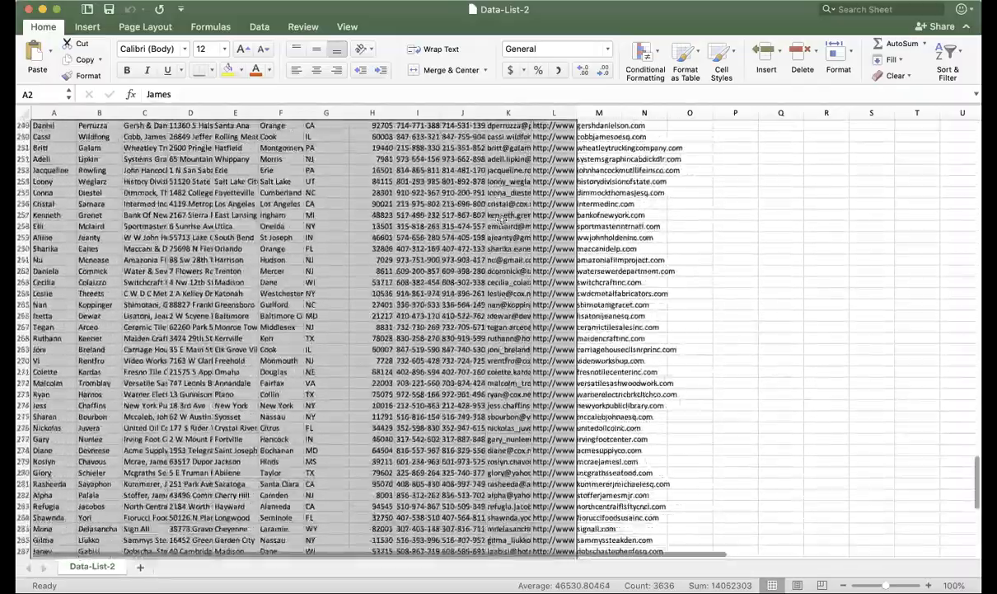
scroll(501, 220, up, 15)
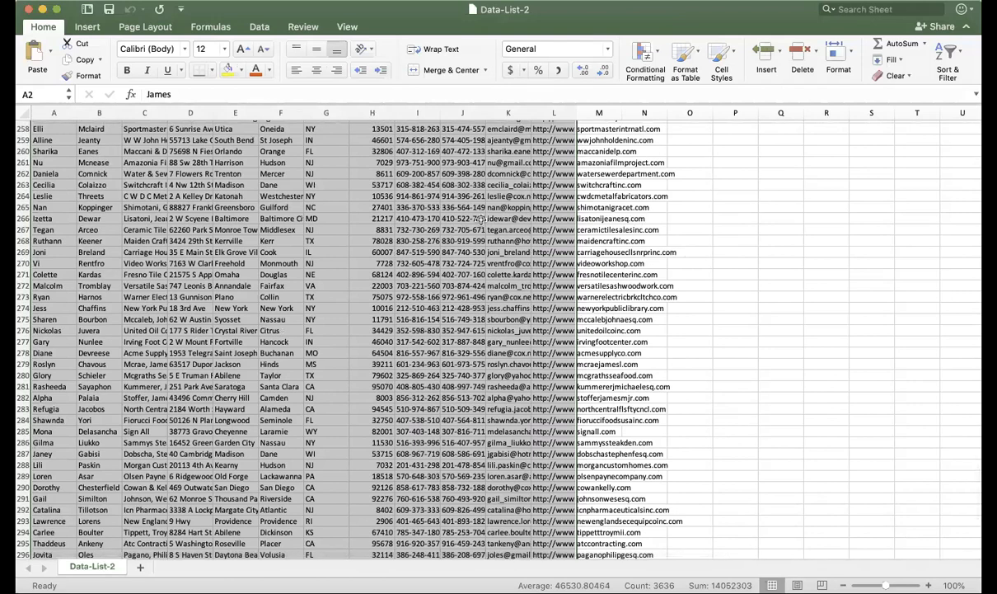
key(super+c)
scroll(481, 219, up, 20)
click(29, 10)
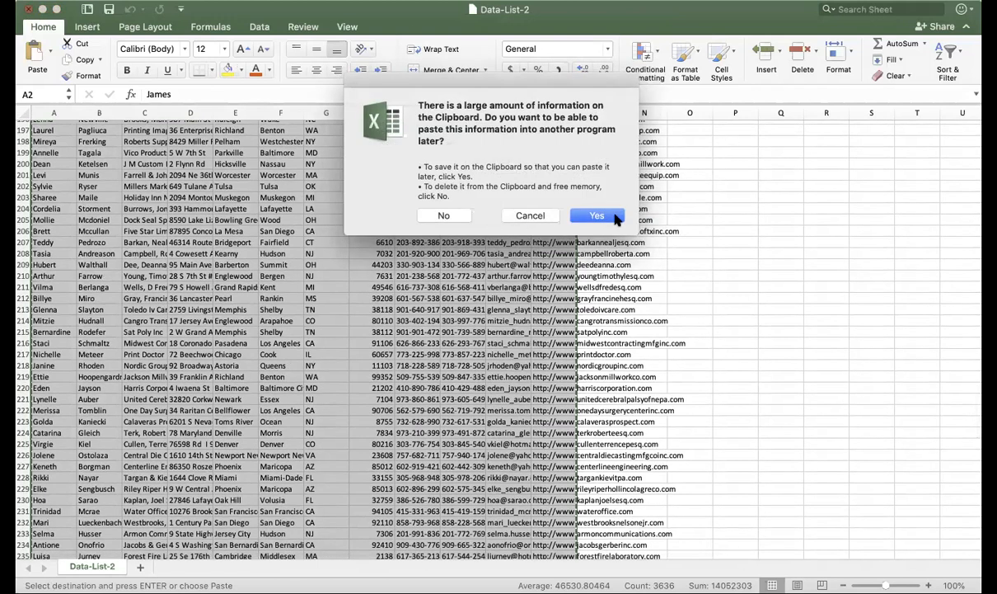
click(528, 215)
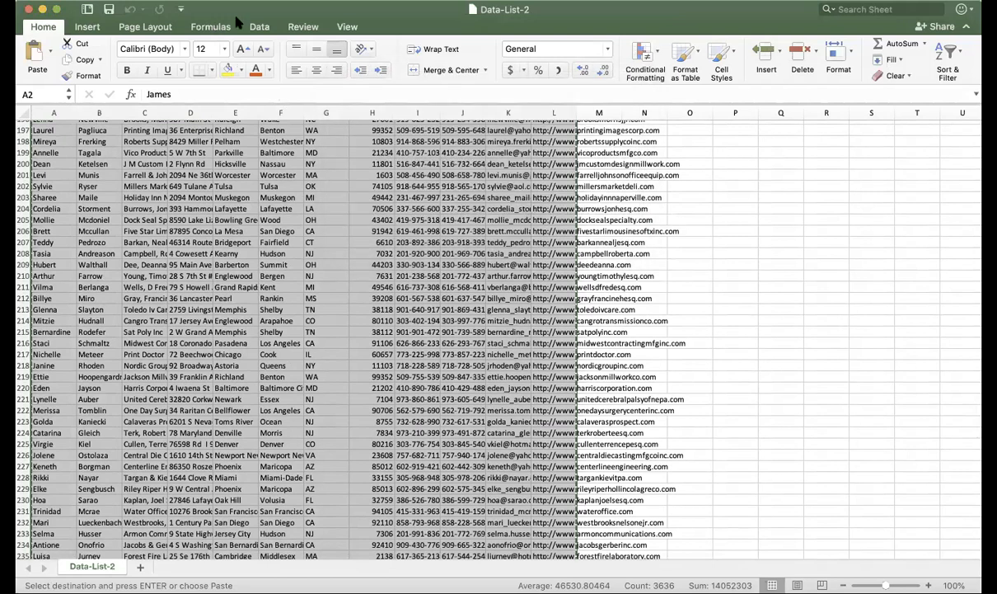
key(super+n)
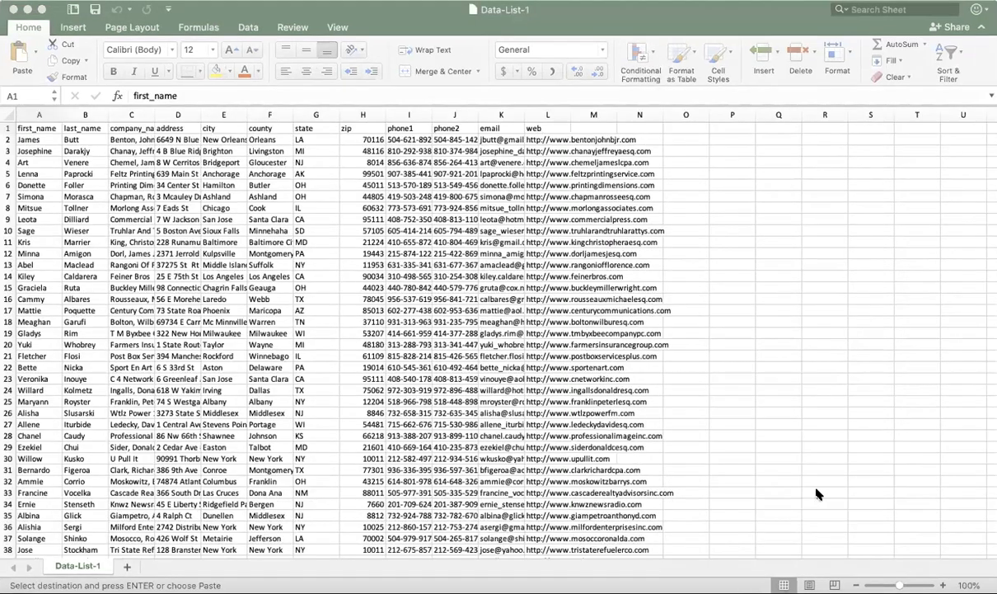
- Paste the copied list directly below the last record in Data-List-1, starting at cell A300, and end copy mode
click(819, 494)
scroll(55, 197, down, 13)
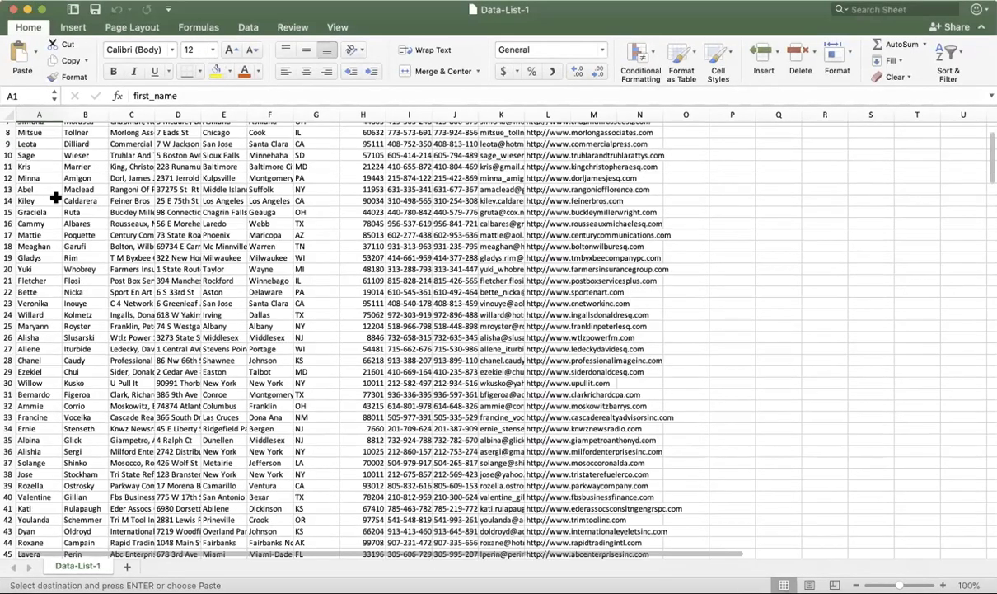
scroll(91, 209, down, 20)
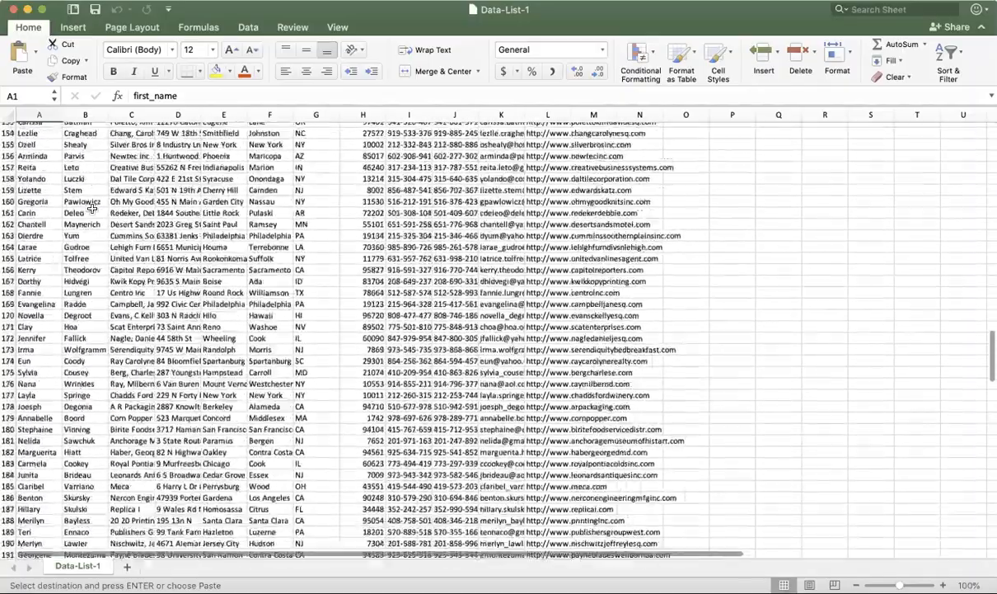
scroll(90, 209, down, 20)
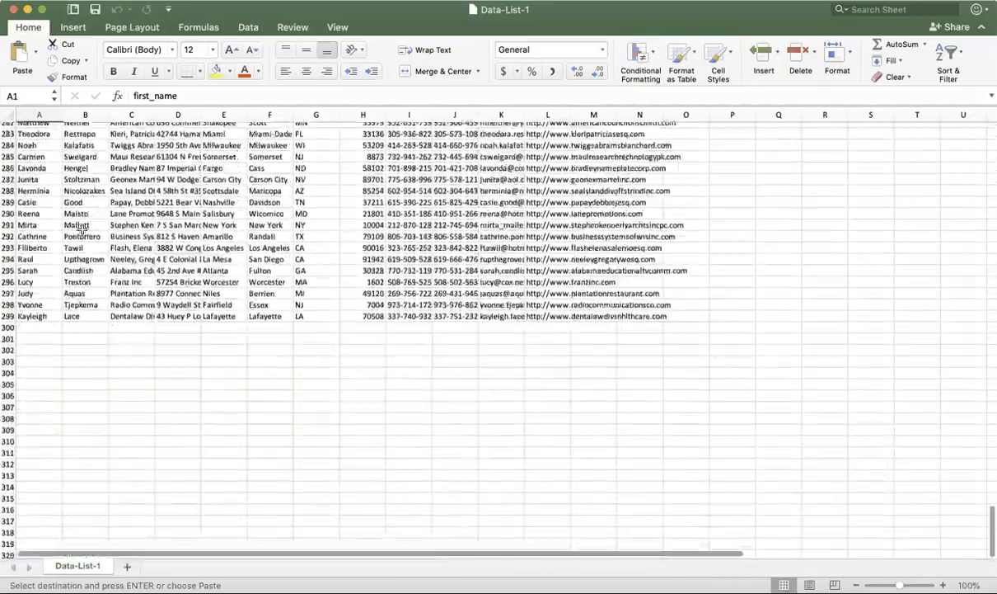
click(35, 327)
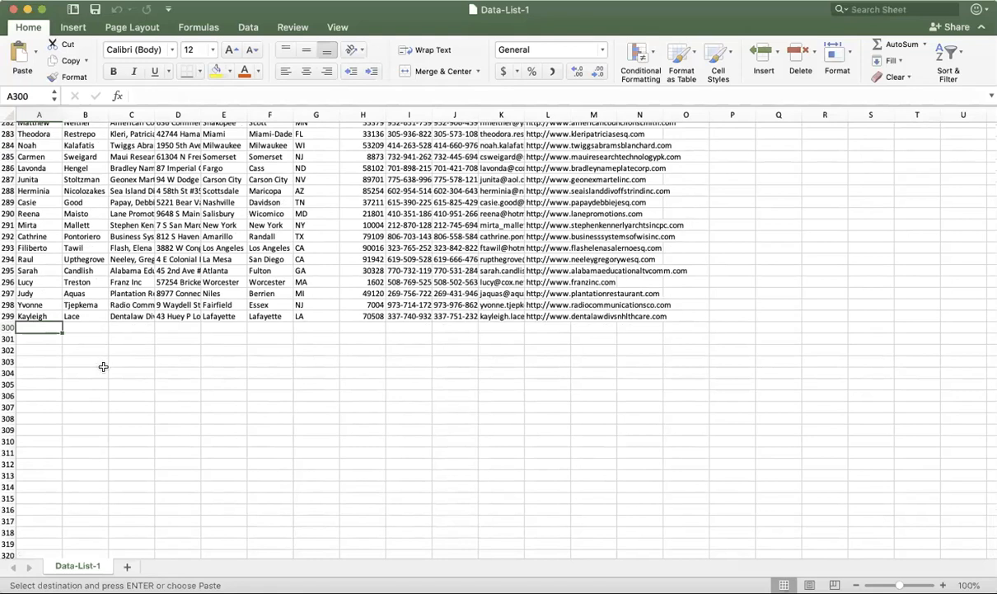
key(super+v)
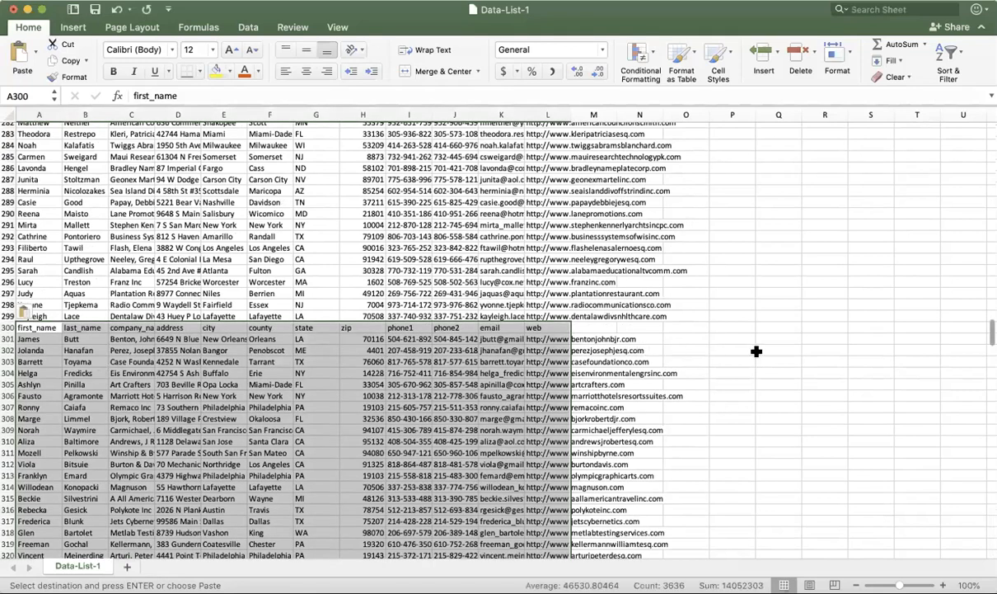
click(779, 349)
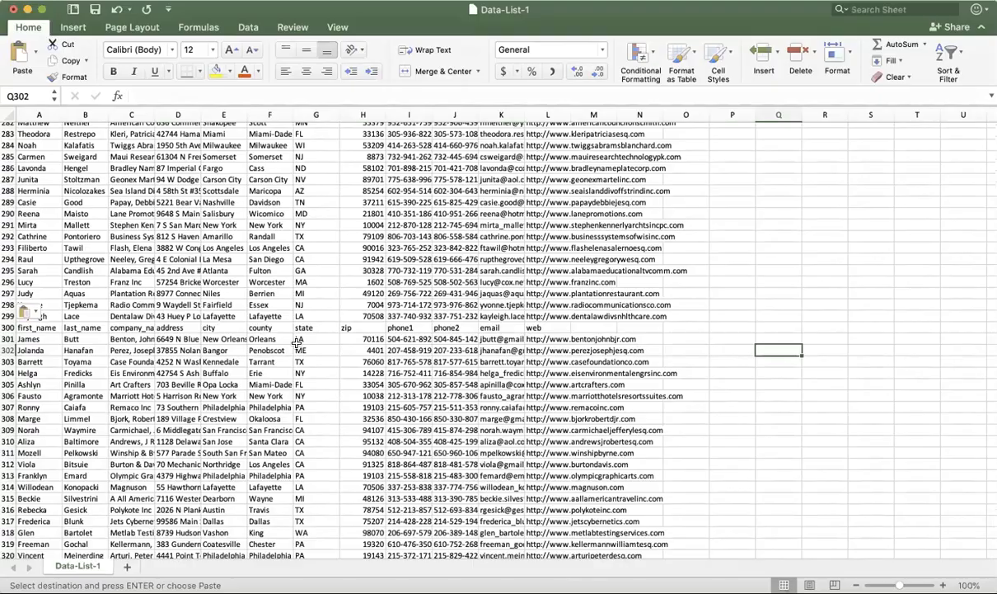
scroll(330, 342, up, 10)
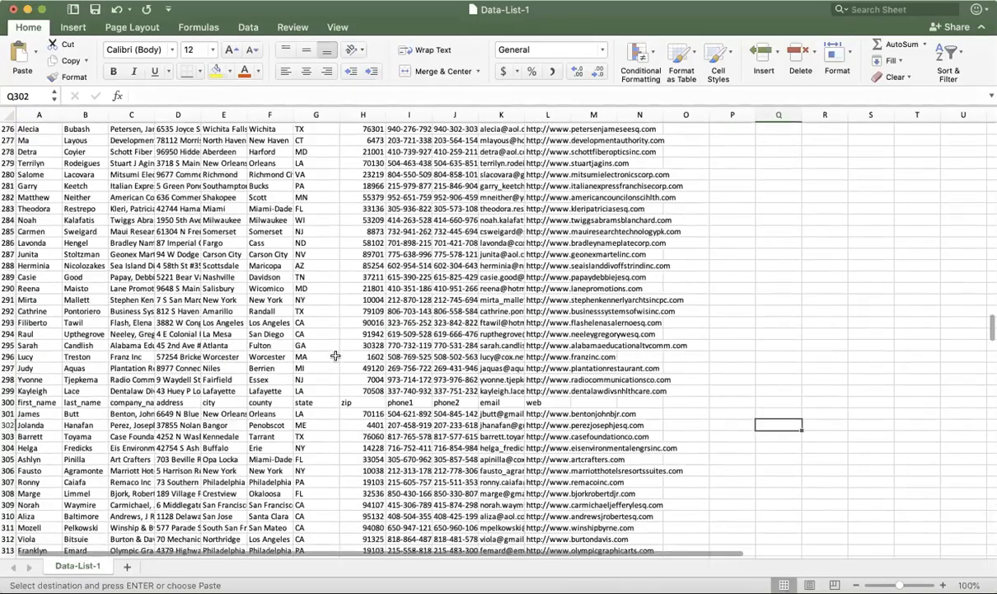
scroll(336, 356, right, 2)
scroll(335, 356, up, 20)
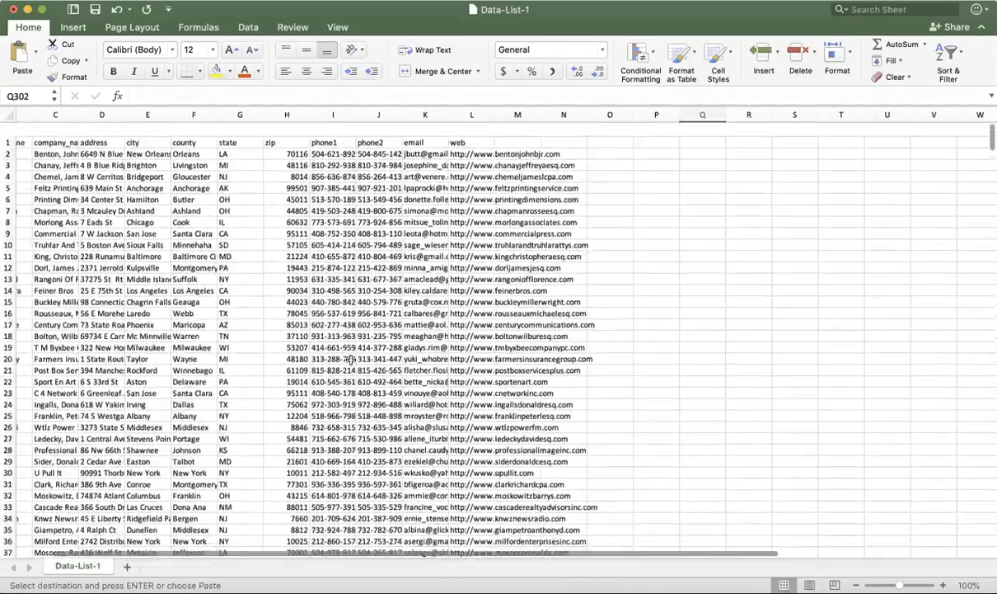
scroll(285, 276, left, 2)
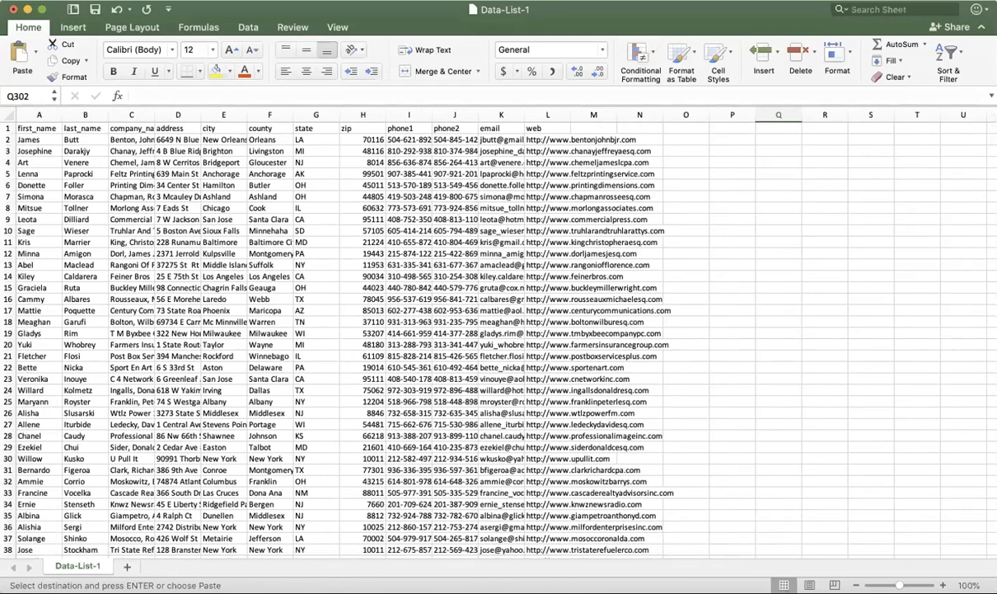
key(Escape)
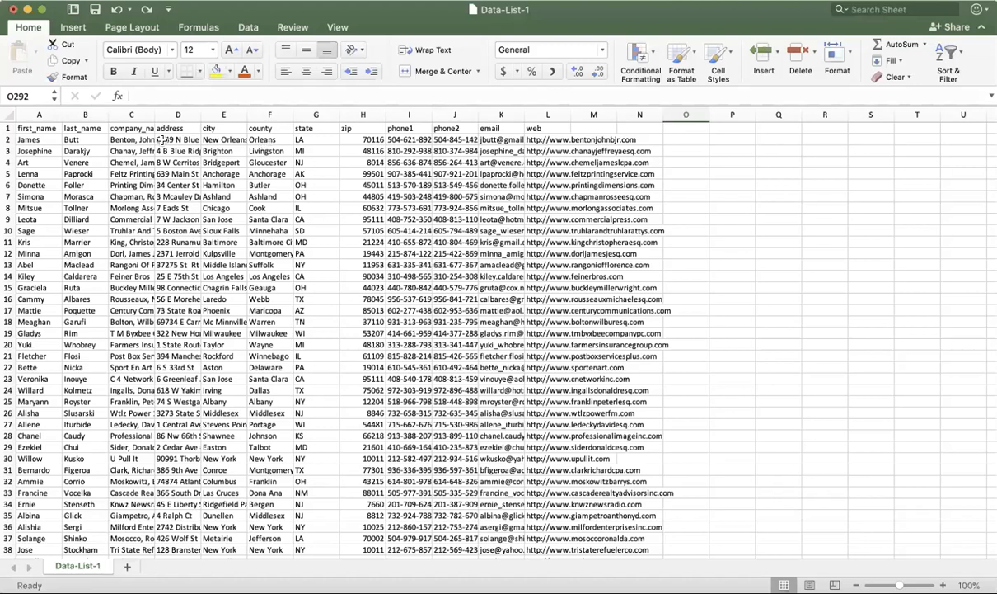
- Select the whole combined list and remove duplicate rows, treating the first row as headers and comparing all columns
click(42, 130)
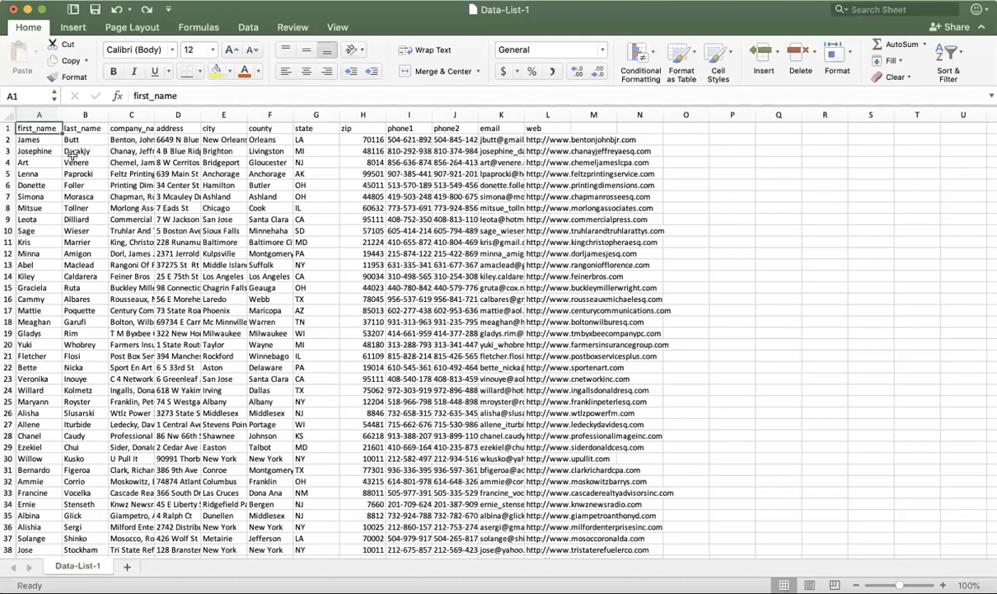
drag(41, 129, 331, 330)
click(474, 376)
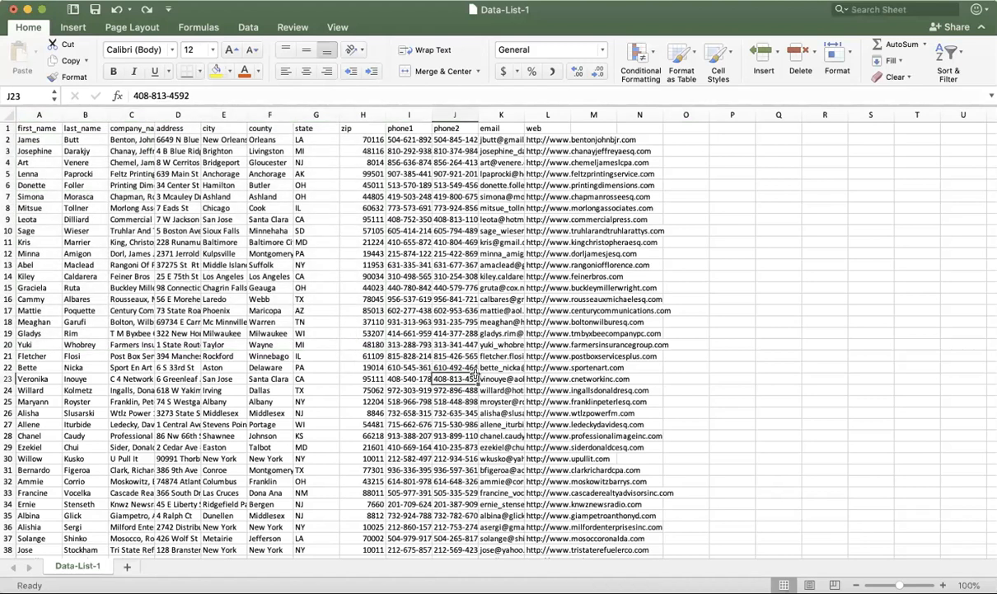
key(super+a)
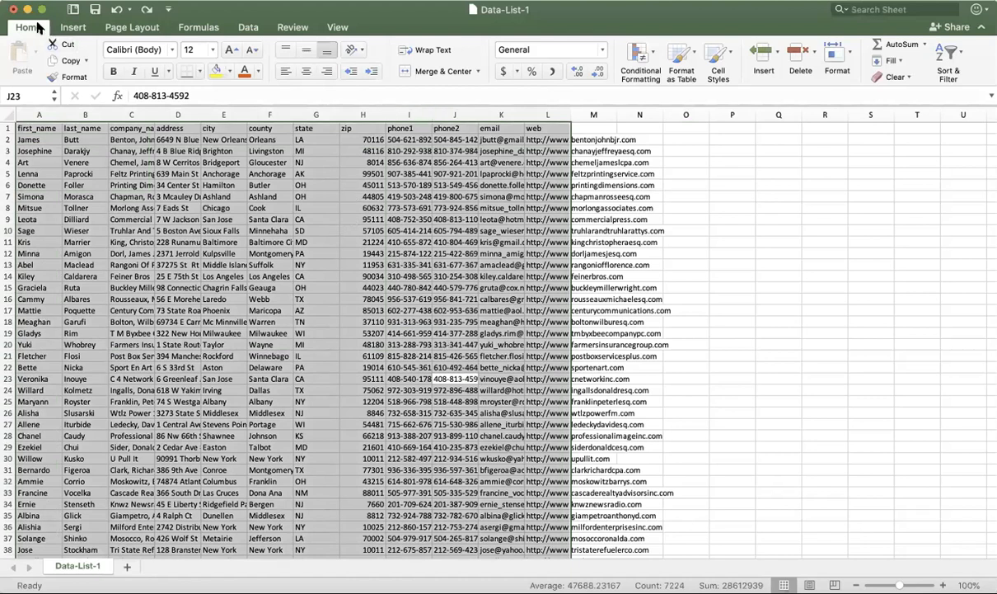
click(250, 28)
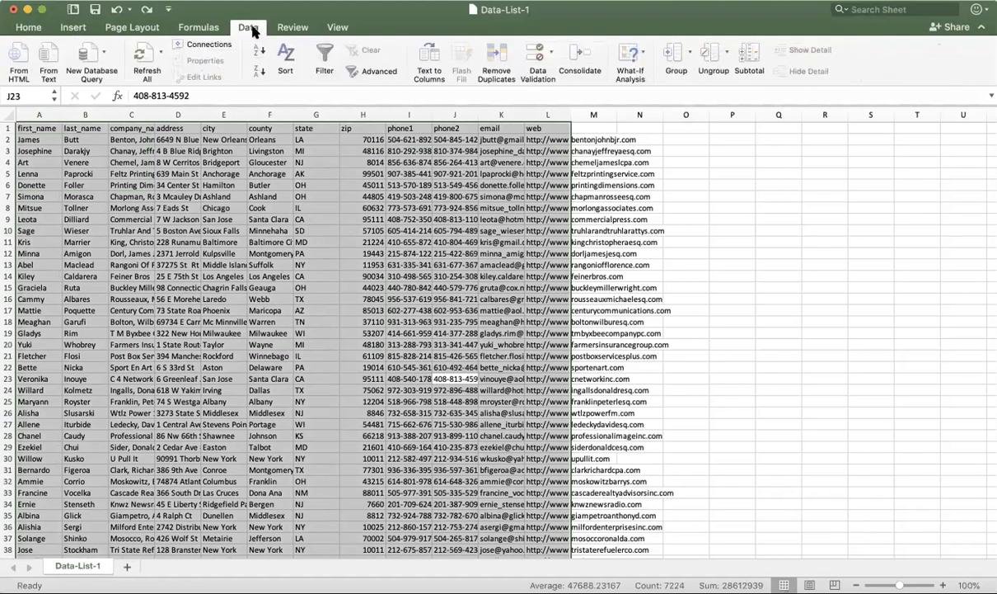
click(493, 55)
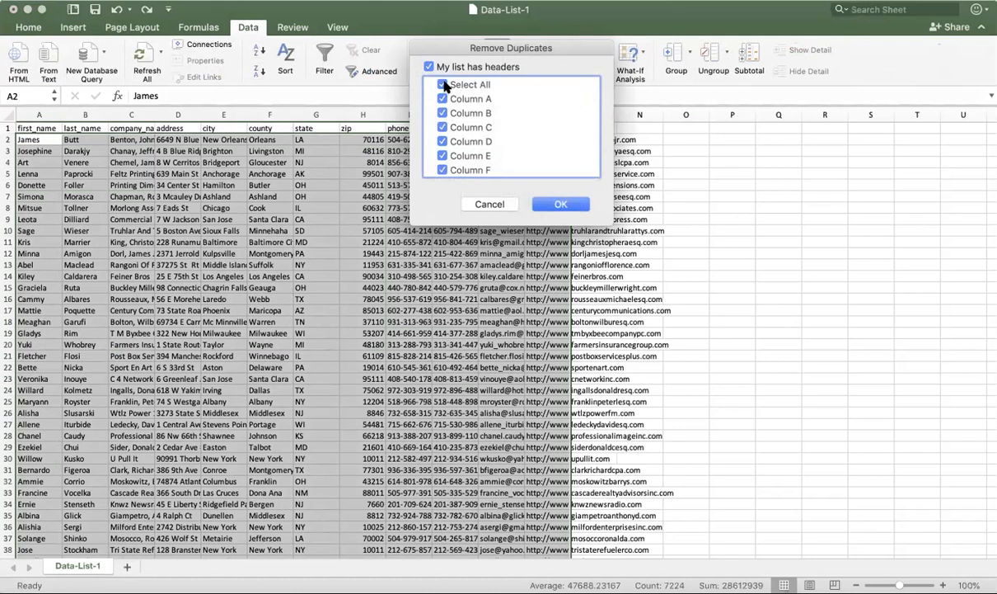
scroll(457, 103, down, 5)
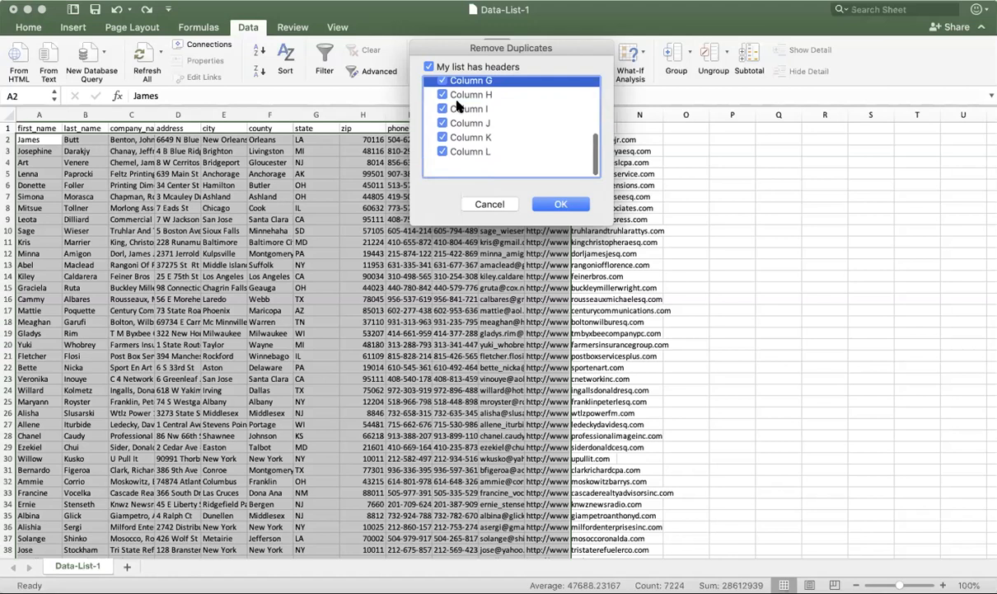
scroll(462, 109, up, 5)
drag(438, 39, 629, 126)
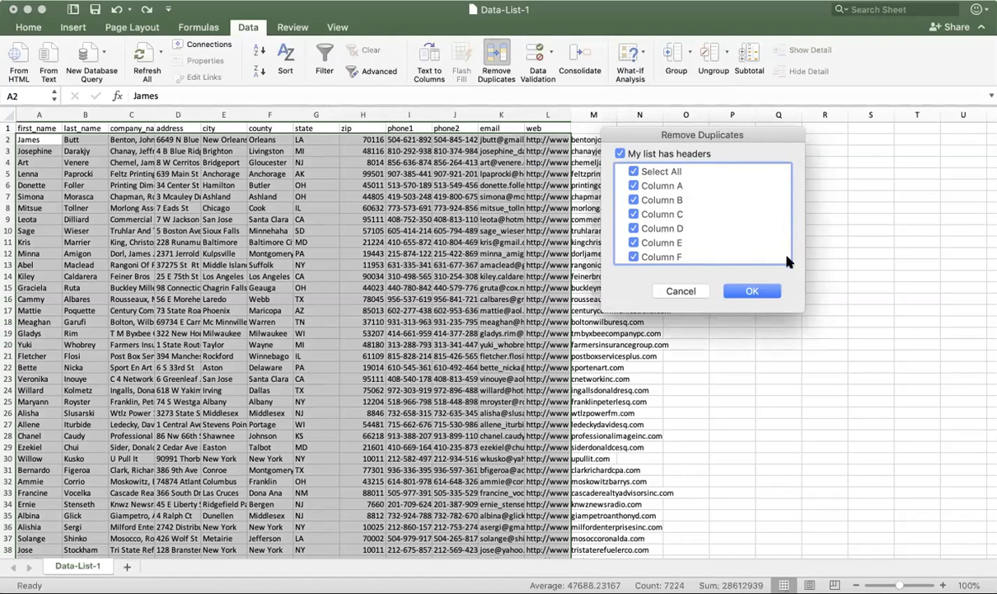
click(749, 292)
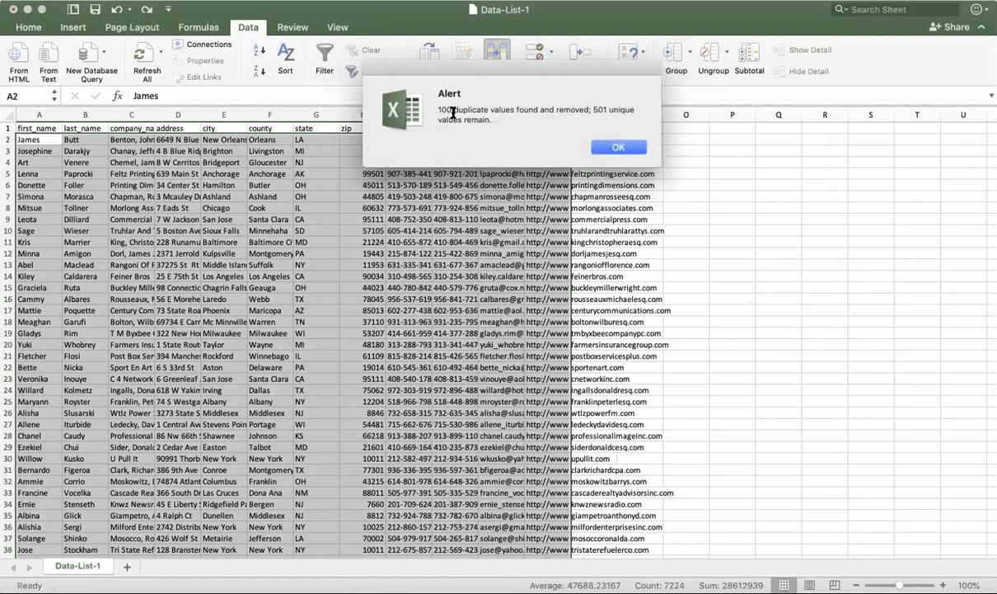
click(618, 148)
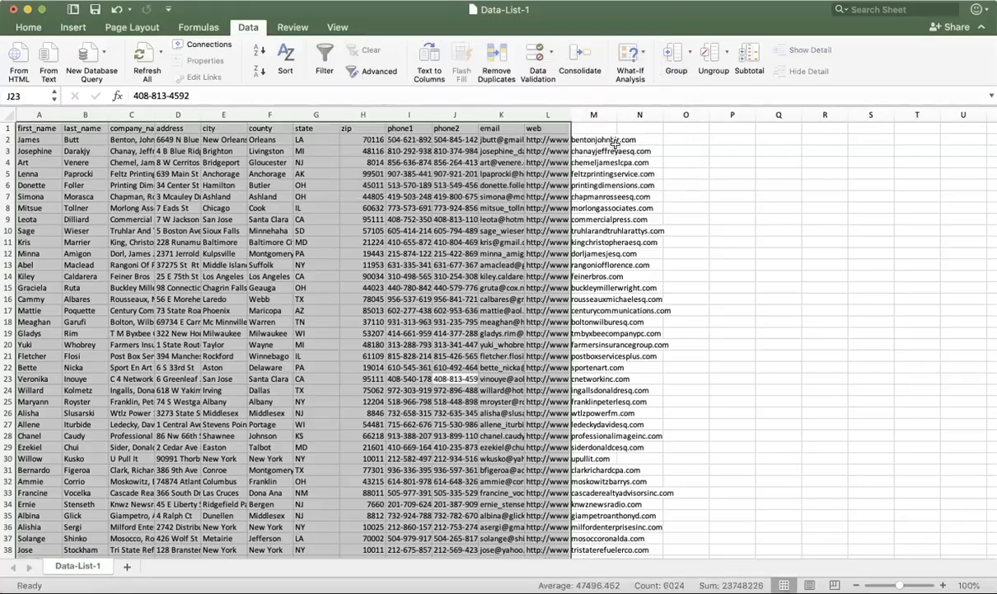
- Look through the deduplicated list and save the workbook as Data-List-Combined
click(493, 185)
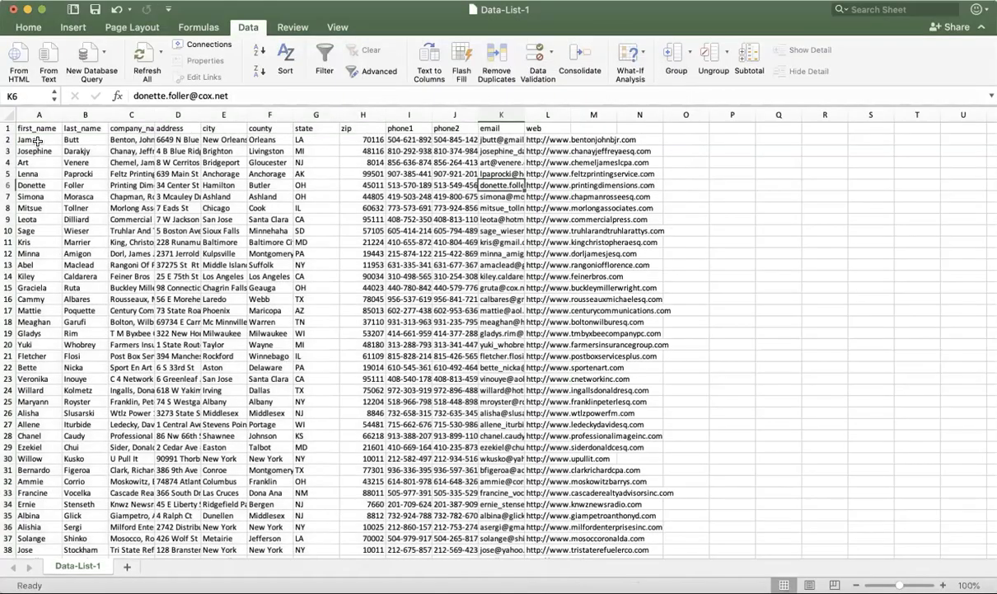
scroll(53, 163, down, 4)
scroll(54, 163, down, 20)
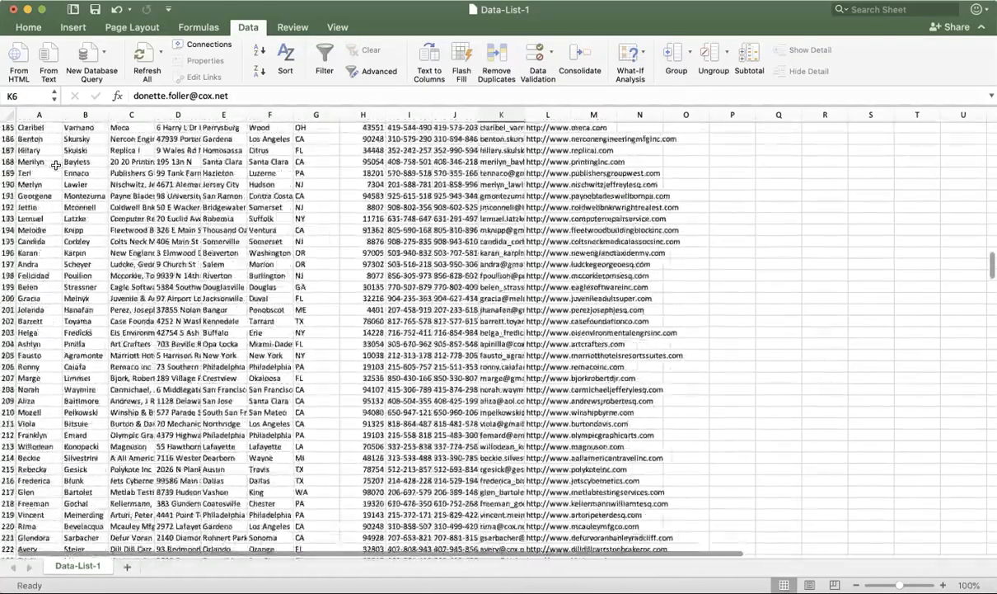
scroll(54, 165, down, 7)
scroll(54, 165, up, 20)
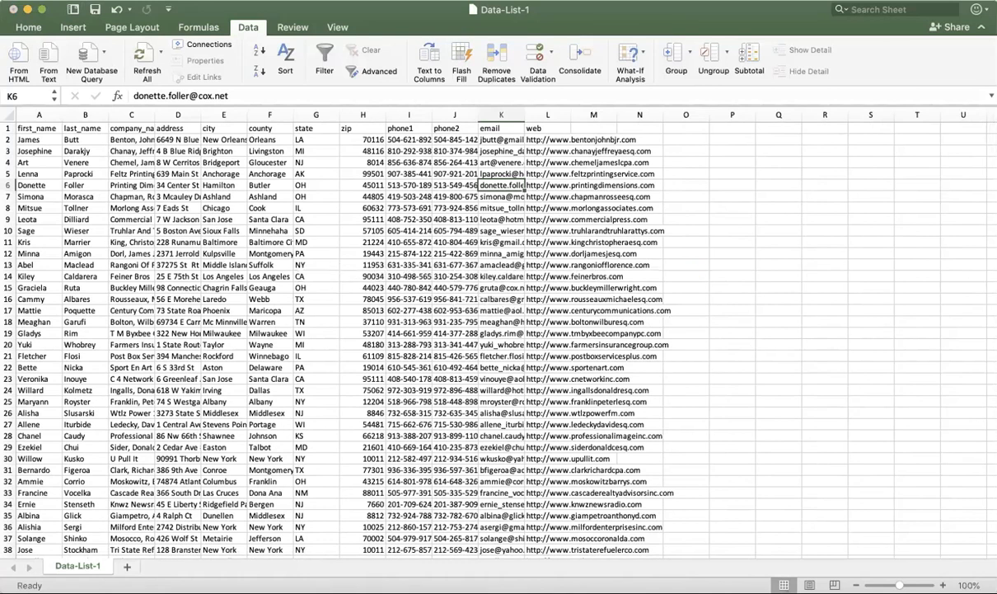
click(629, 161)
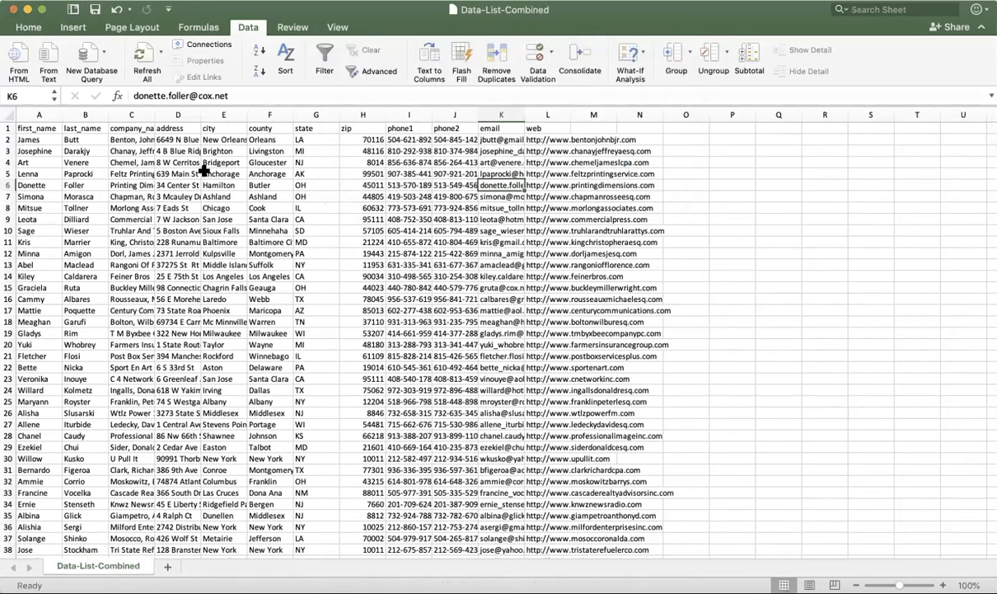
- Turn on filtering for the state column of the combined list
scroll(204, 169, down, 20)
scroll(209, 173, down, 18)
scroll(211, 173, up, 20)
scroll(211, 173, up, 17)
scroll(375, 143, left, 1)
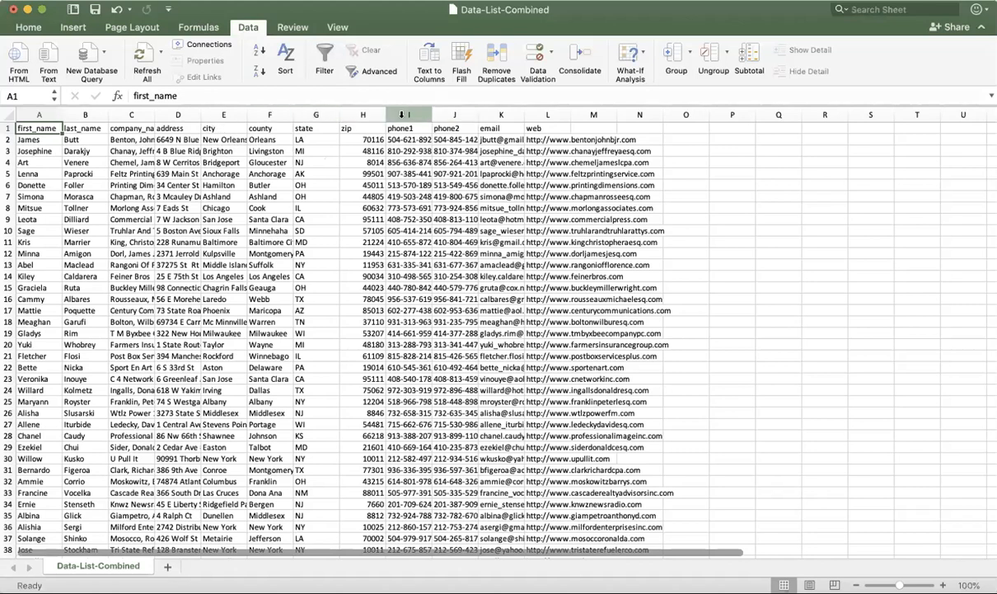
click(313, 114)
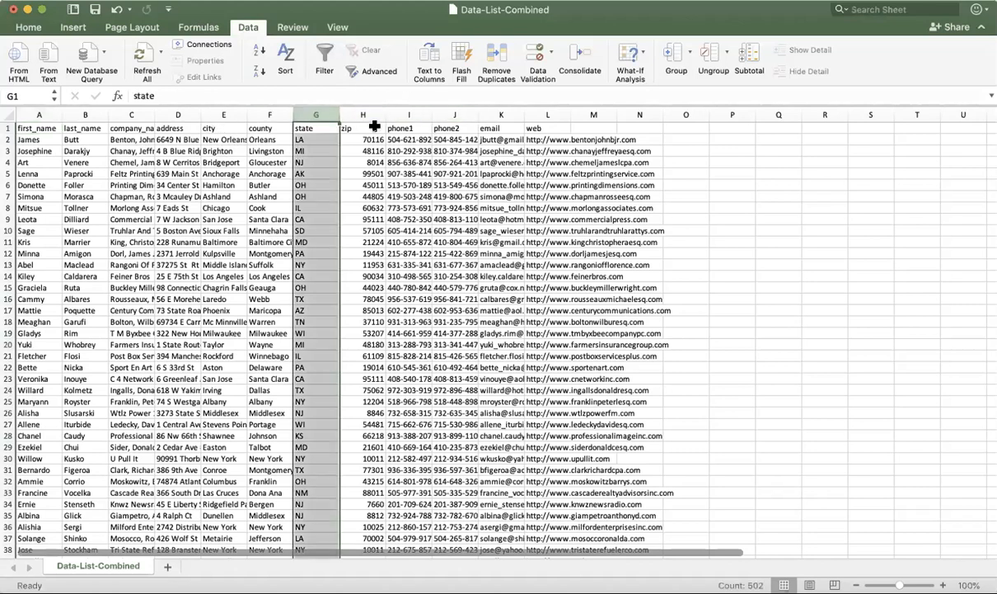
click(326, 59)
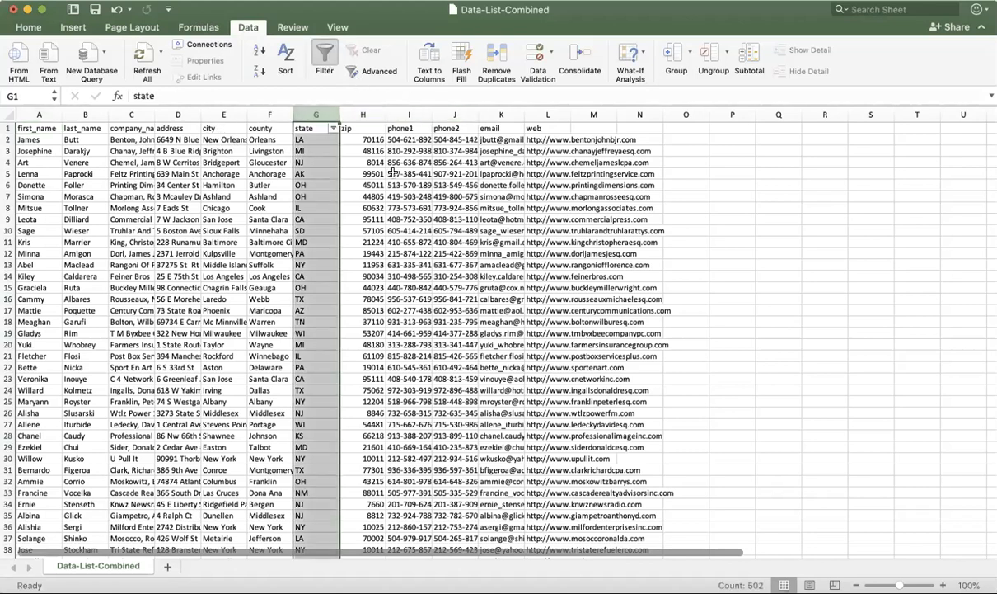
- Filter the state column to show only the CA records and close the filter settings
click(333, 130)
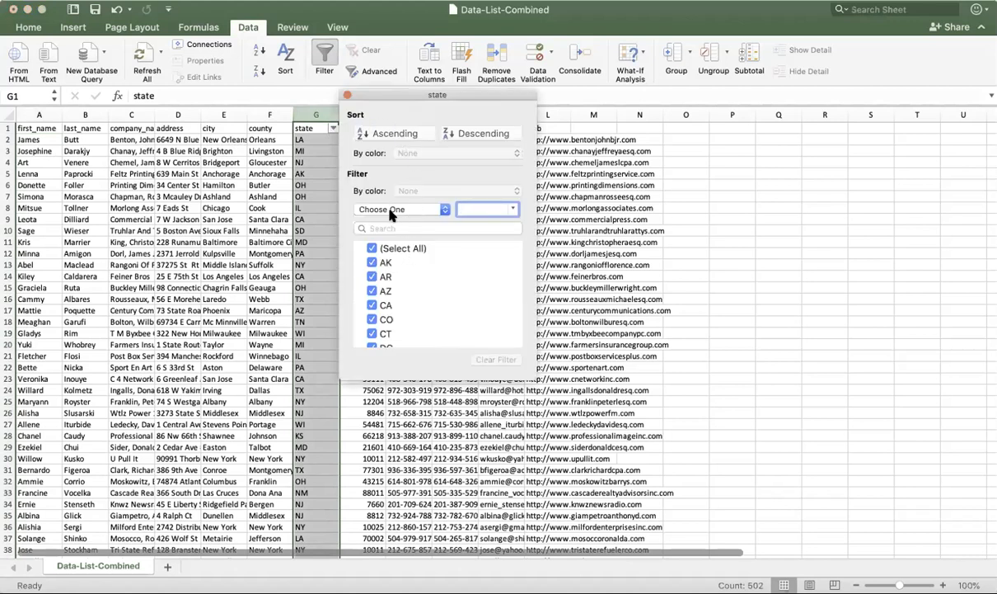
scroll(398, 284, down, 15)
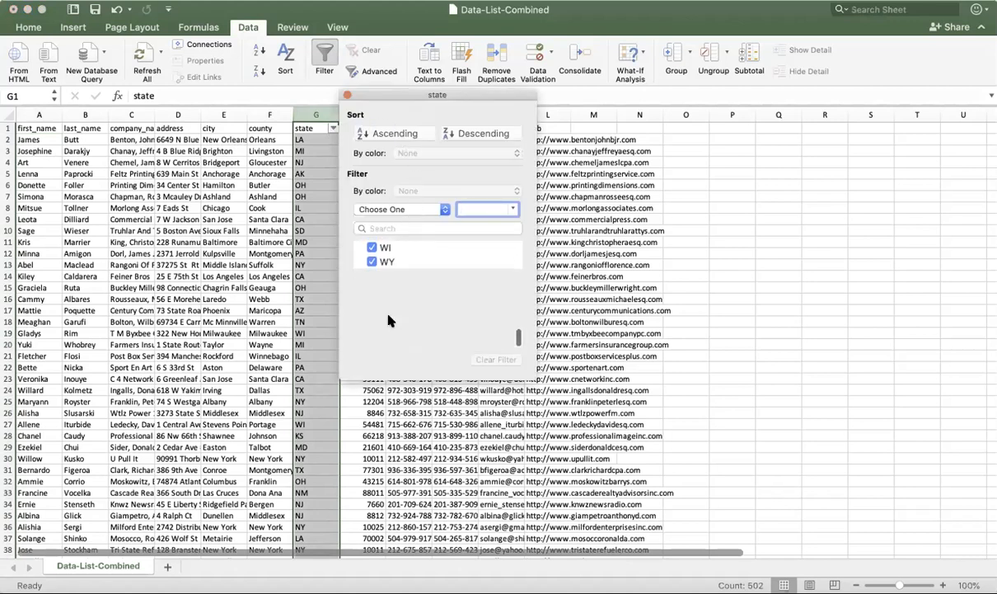
scroll(372, 299, up, 15)
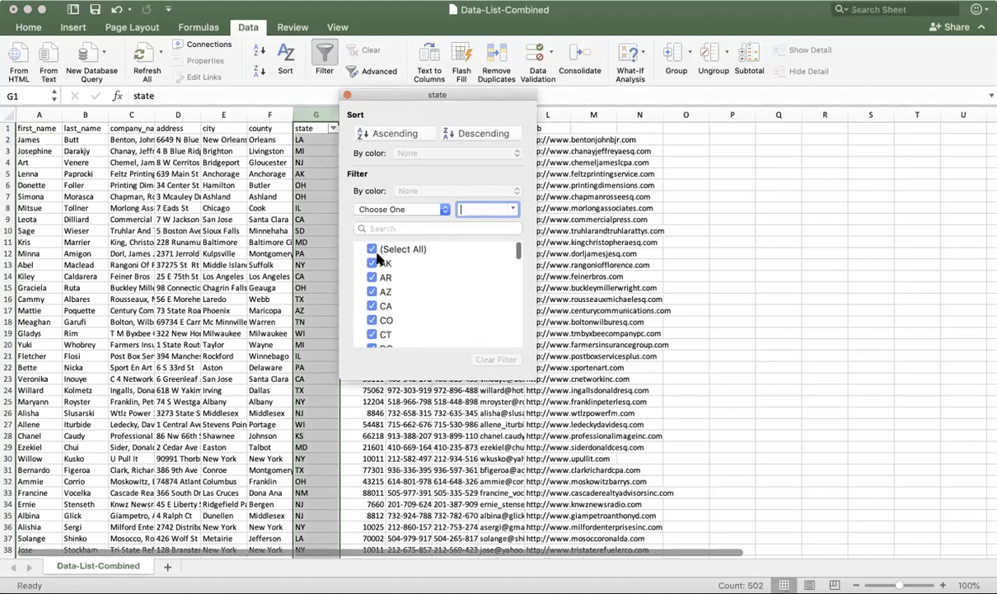
click(372, 248)
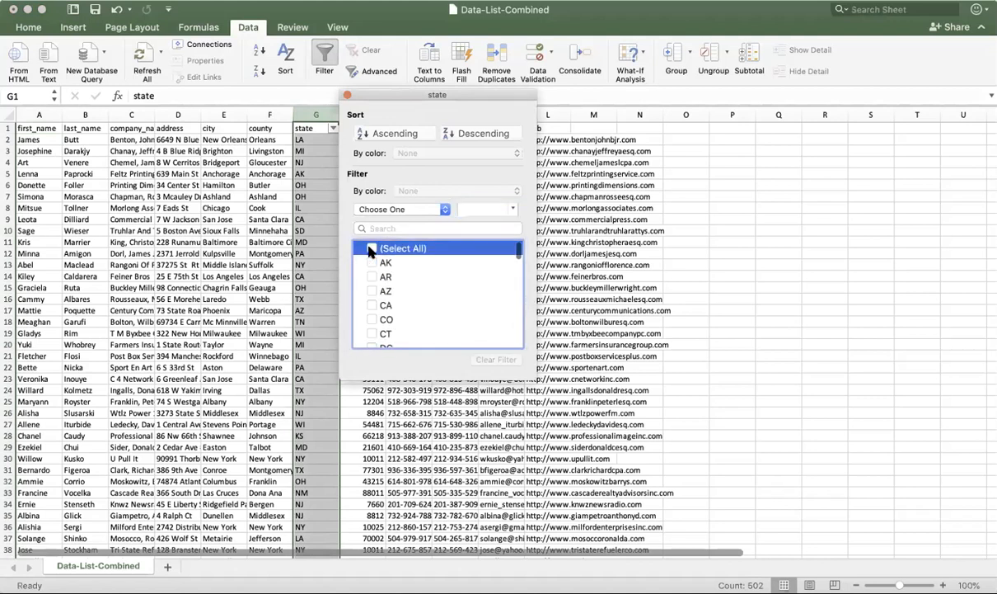
click(373, 305)
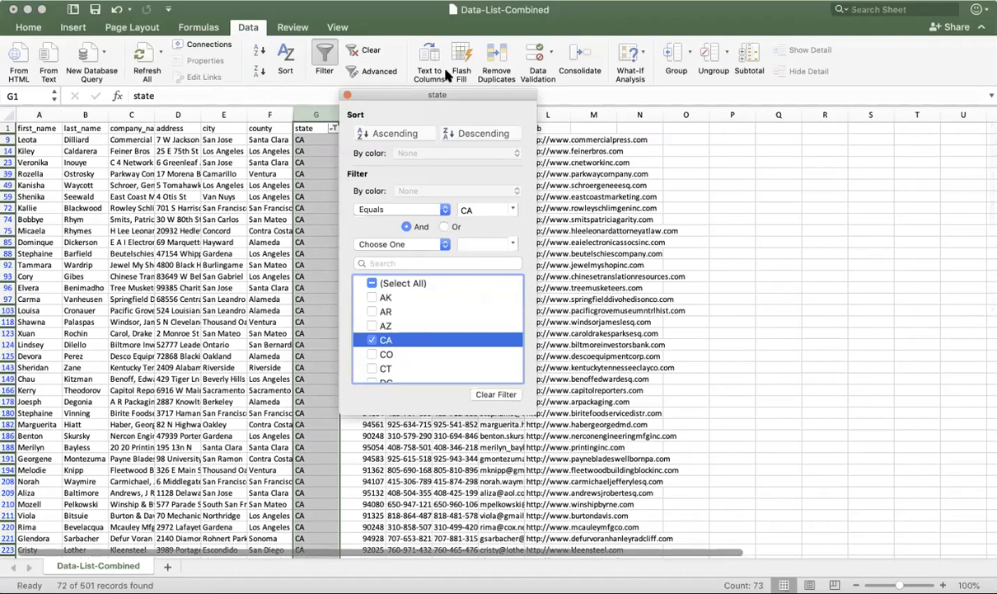
drag(428, 98, 501, 93)
scroll(202, 227, down, 10)
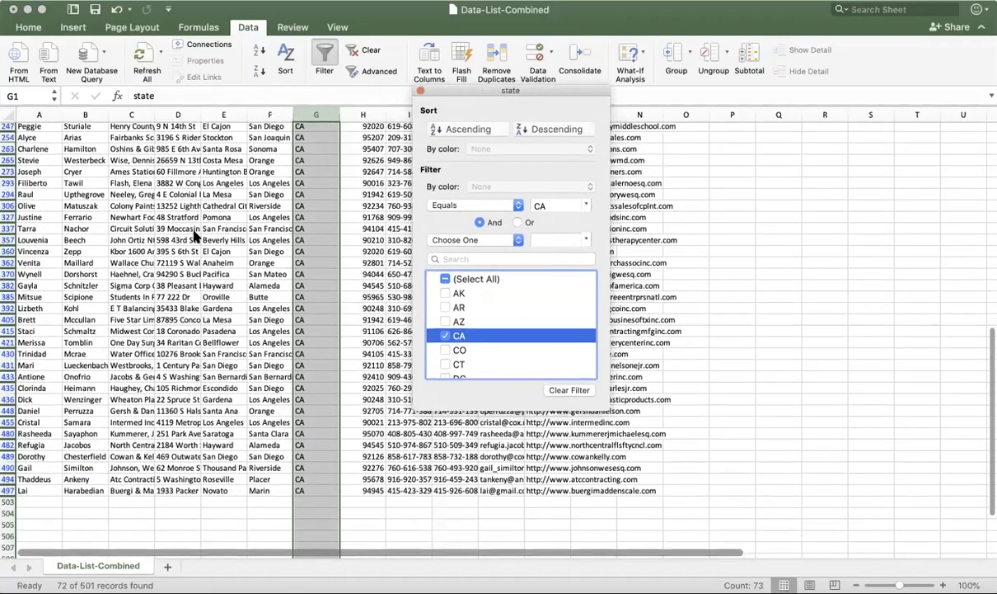
scroll(189, 245, up, 15)
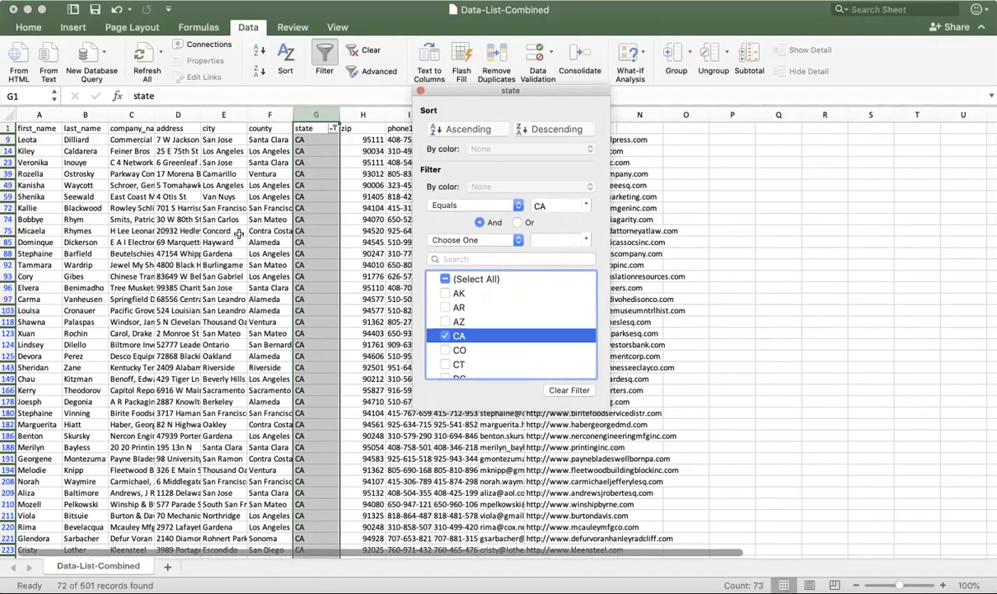
click(419, 90)
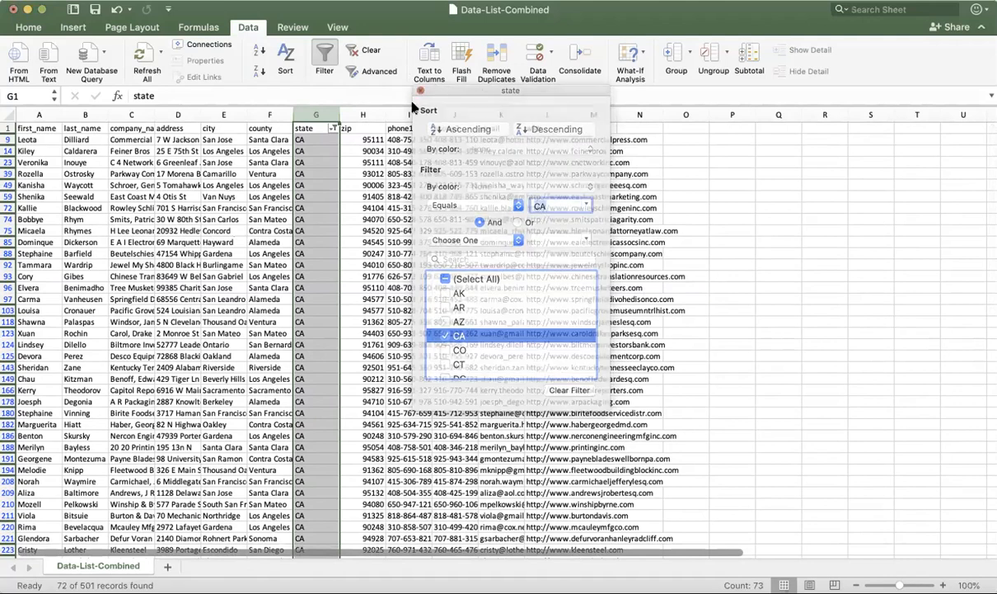
- Select the entire filtered CA list, including its header row, and copy it
click(159, 216)
scroll(99, 200, up, 2)
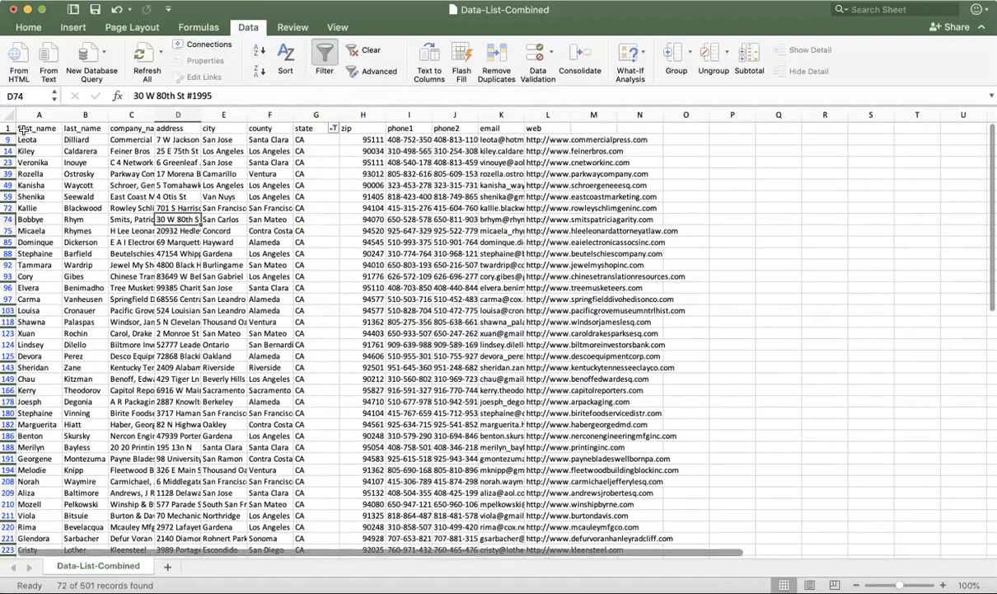
click(26, 125)
scroll(329, 310, down, 20)
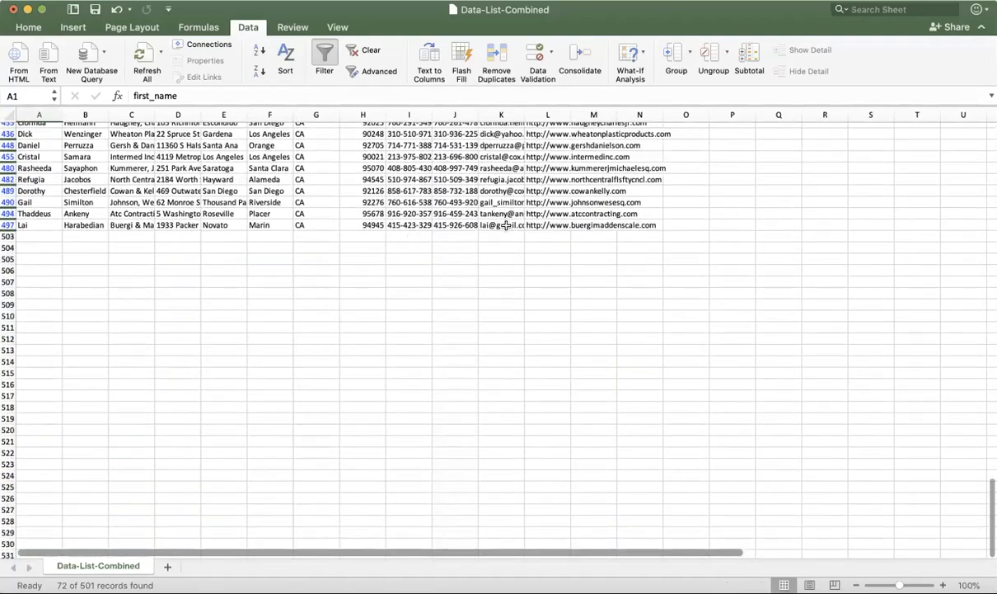
key(super+a)
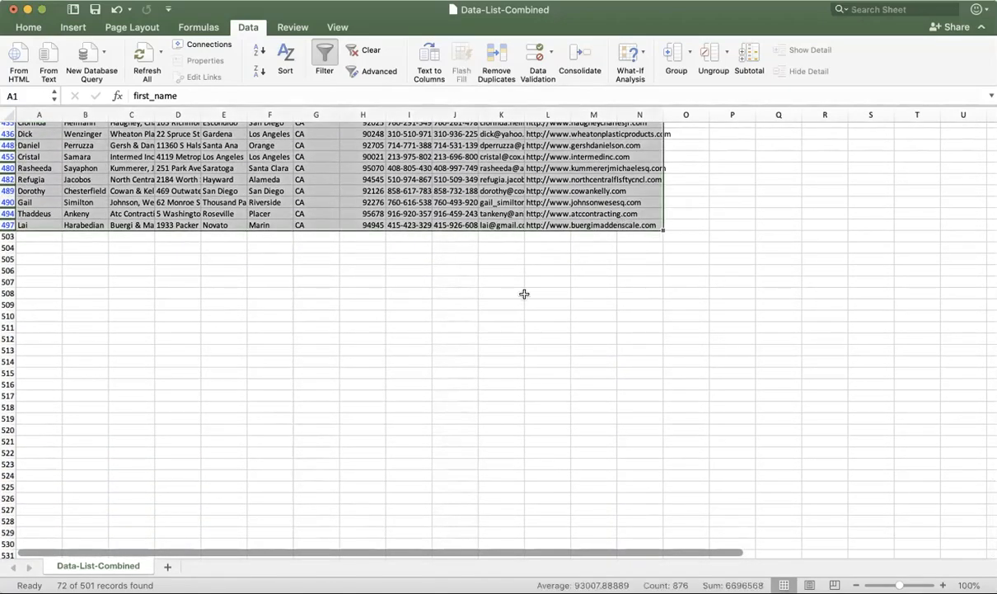
key(super+c)
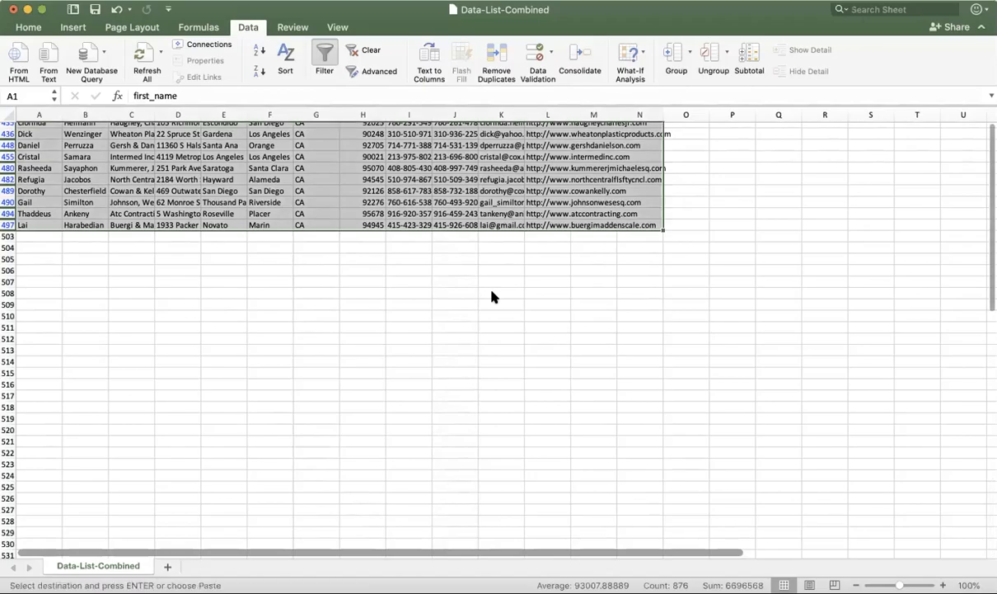
- Paste the copied CA list into a new blank workbook, starting at cell A1
scroll(486, 294, up, 20)
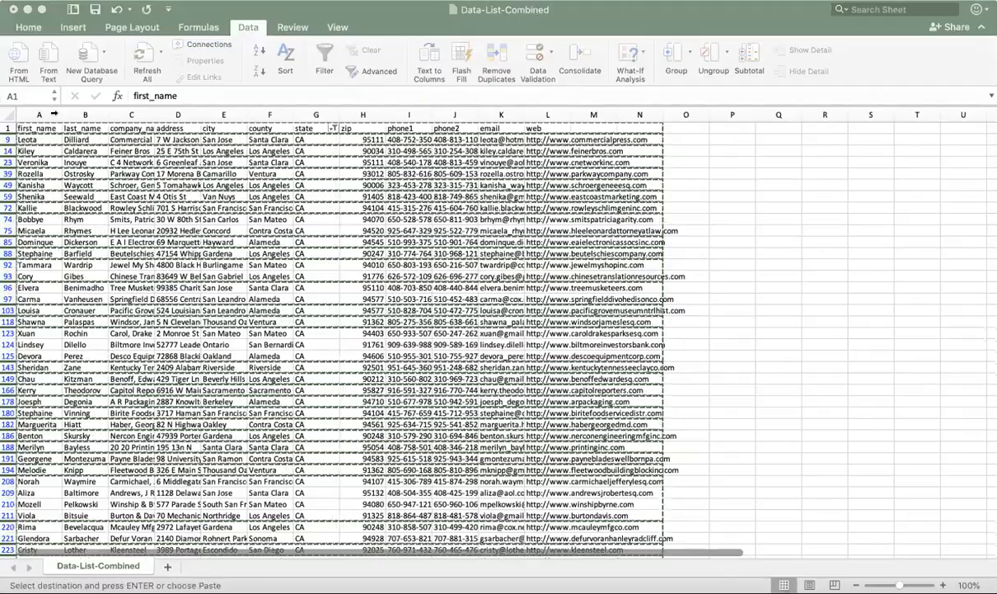
scroll(27, 162, right, 1)
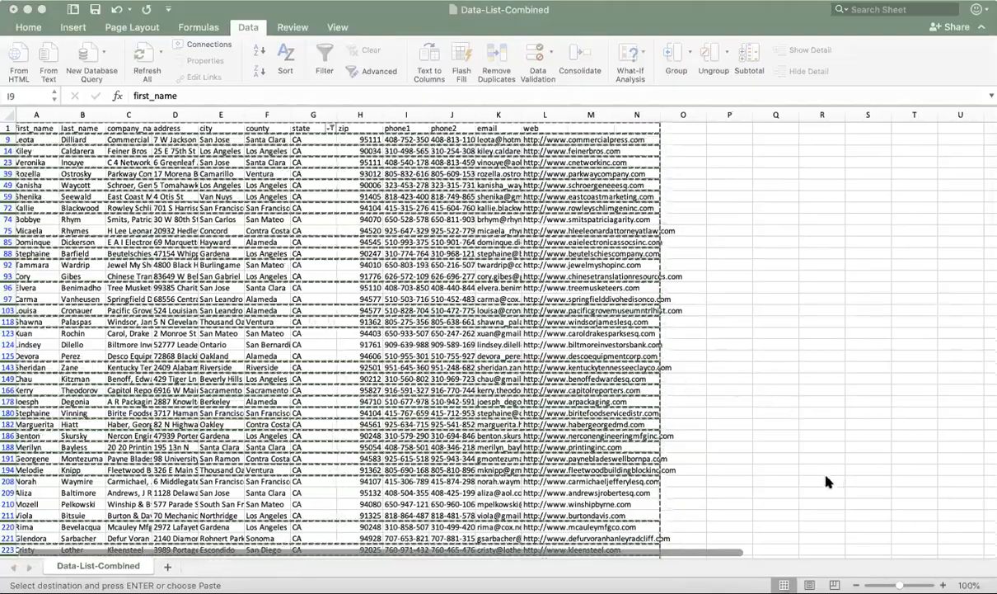
key(super+grave)
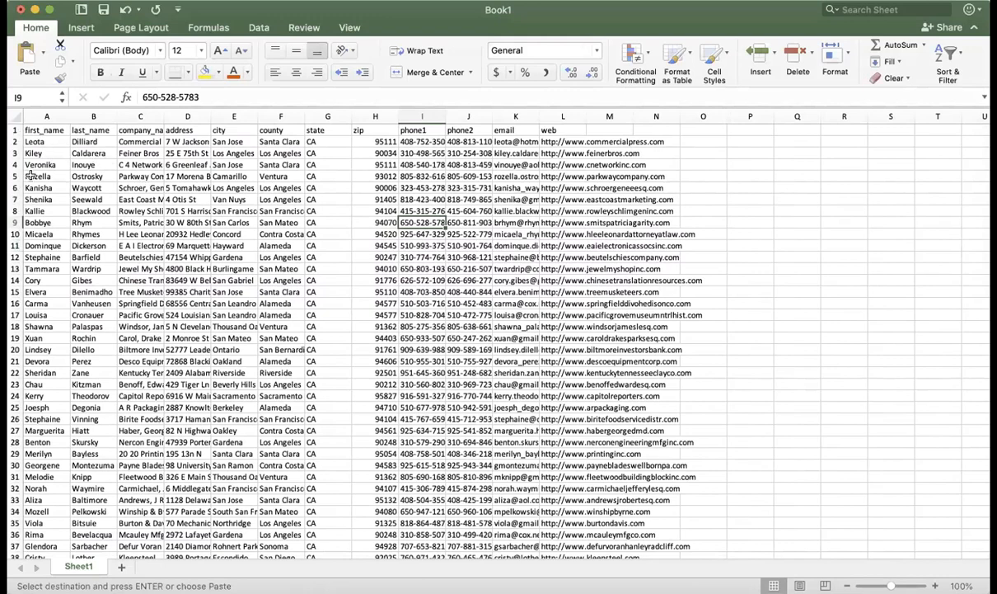
- Check the pasted CA list, end copy mode, and save the new workbook as Data-List-Combined-CA
scroll(43, 334, down, 3)
scroll(43, 338, down, 15)
scroll(45, 331, up, 3)
scroll(49, 329, up, 20)
scroll(54, 328, right, 5)
scroll(56, 328, left, 5)
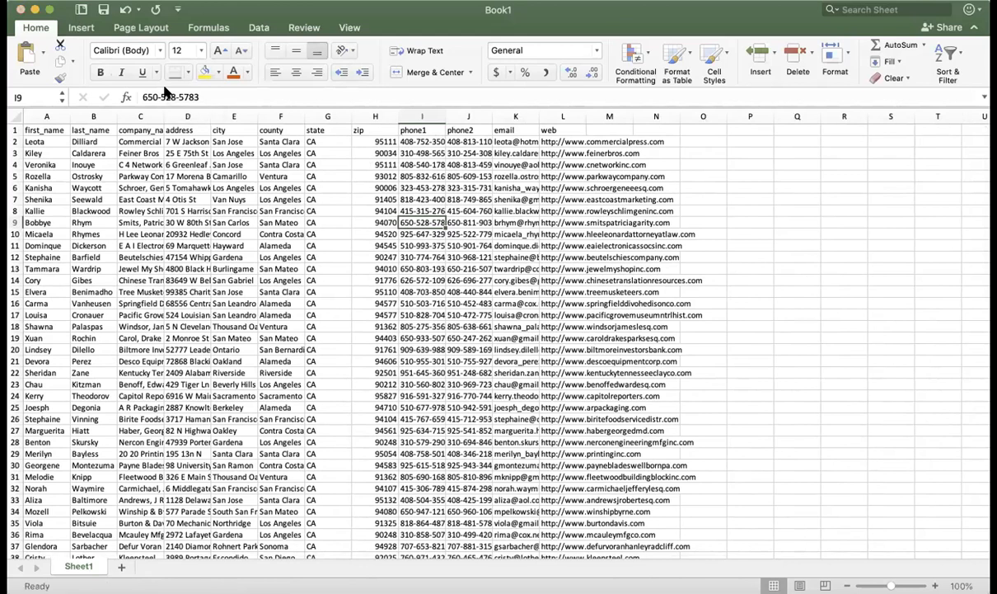
key(super+s)
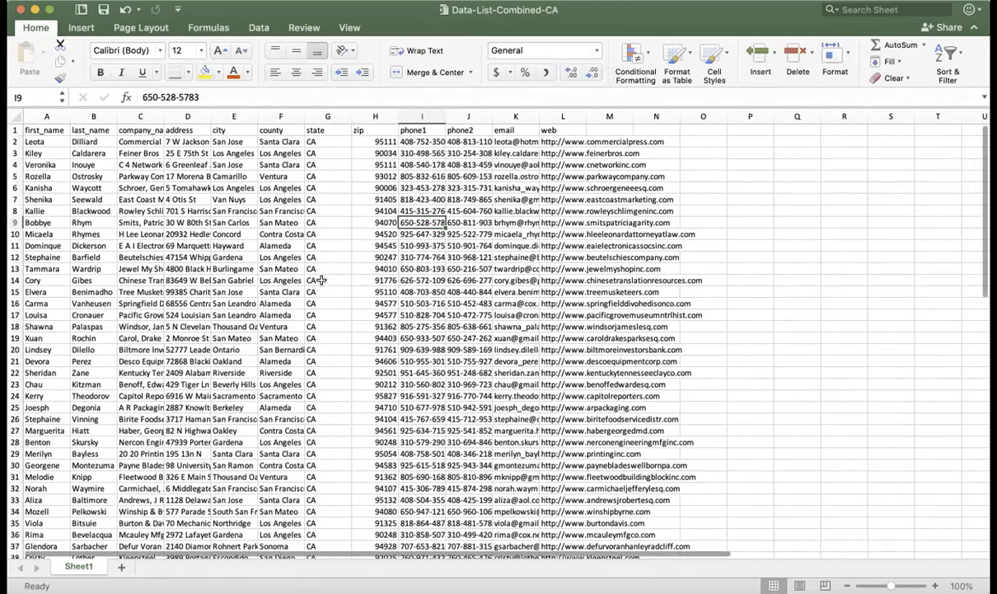
scroll(319, 280, down, 20)
scroll(319, 279, up, 20)
scroll(319, 279, right, 10)
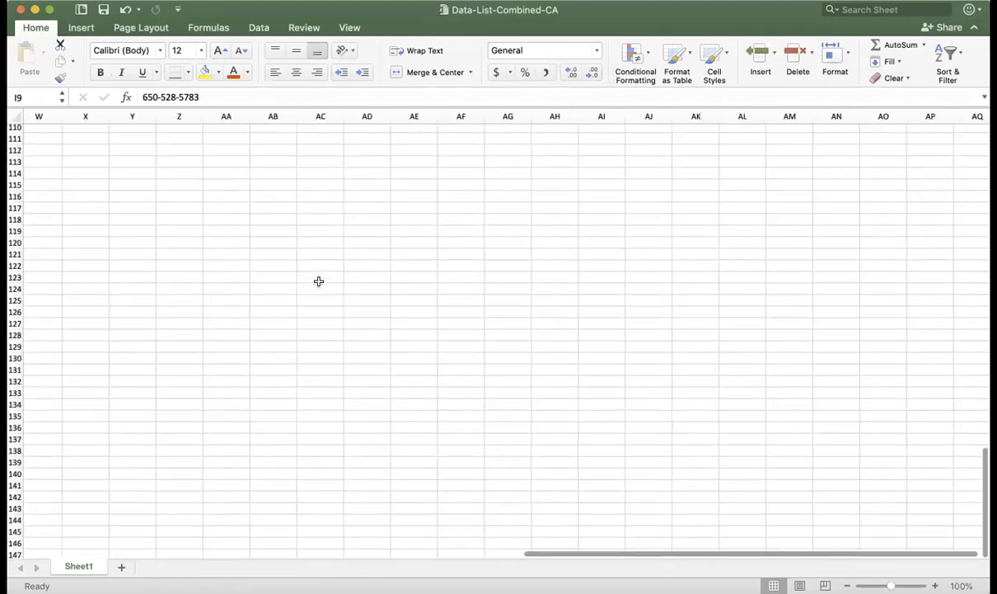
scroll(319, 279, left, 10)
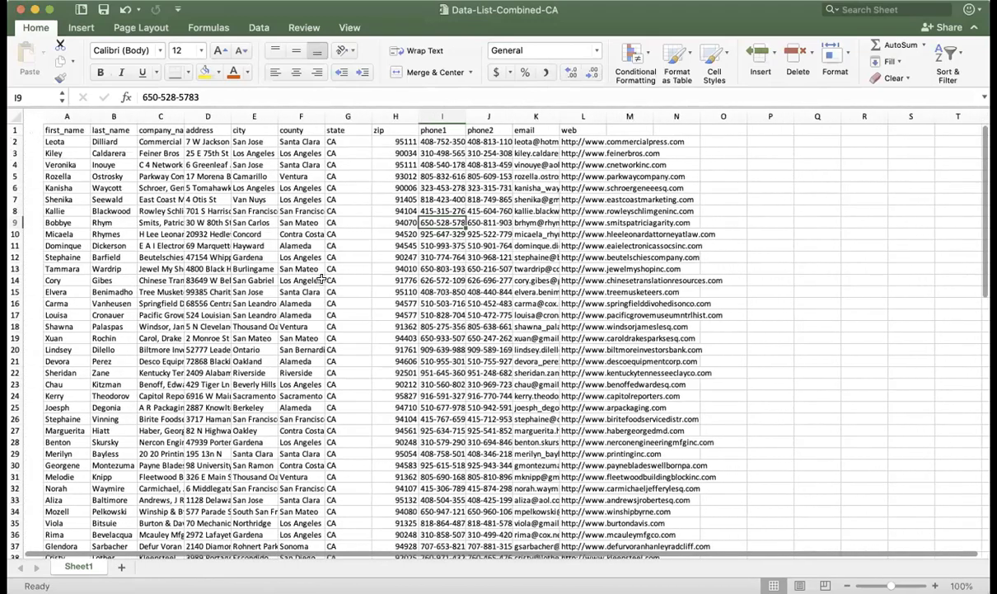